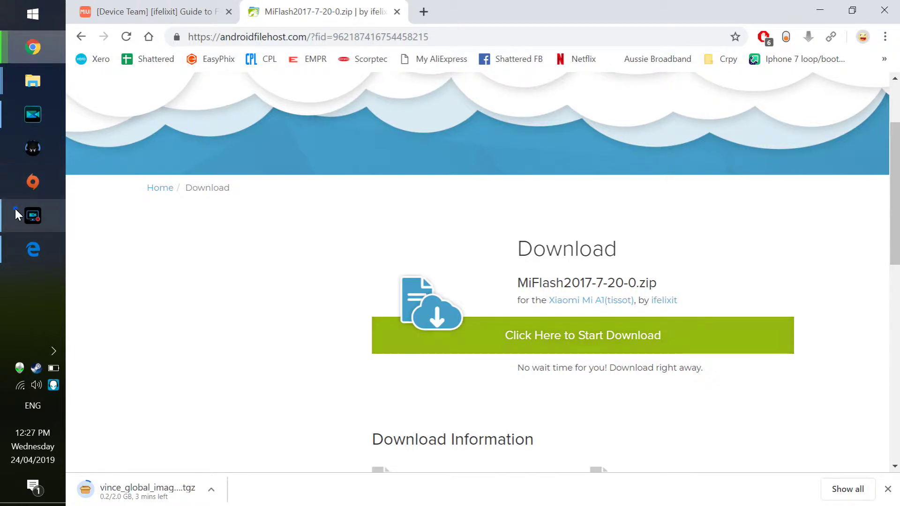
left_click(21, 214)
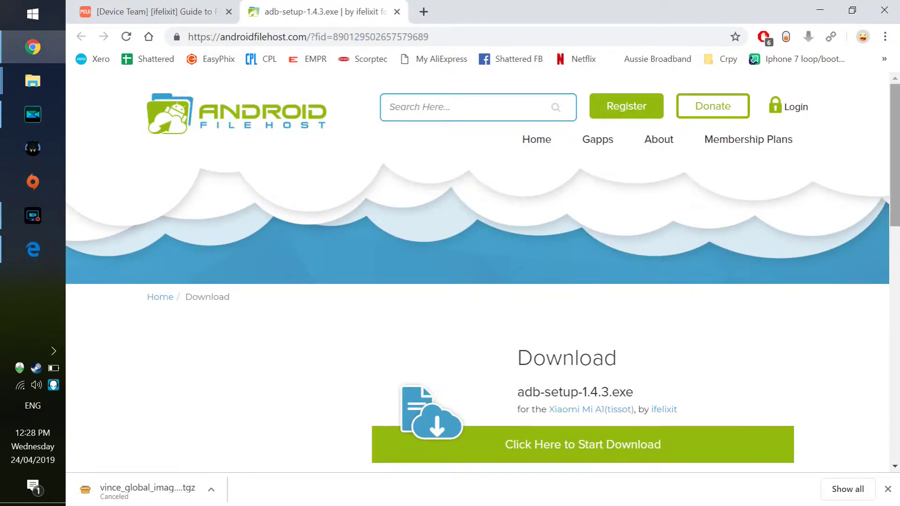
Download adb-setup-1.4.3.exe from its Android File Host page.
scroll(656, 244, "down", 4)
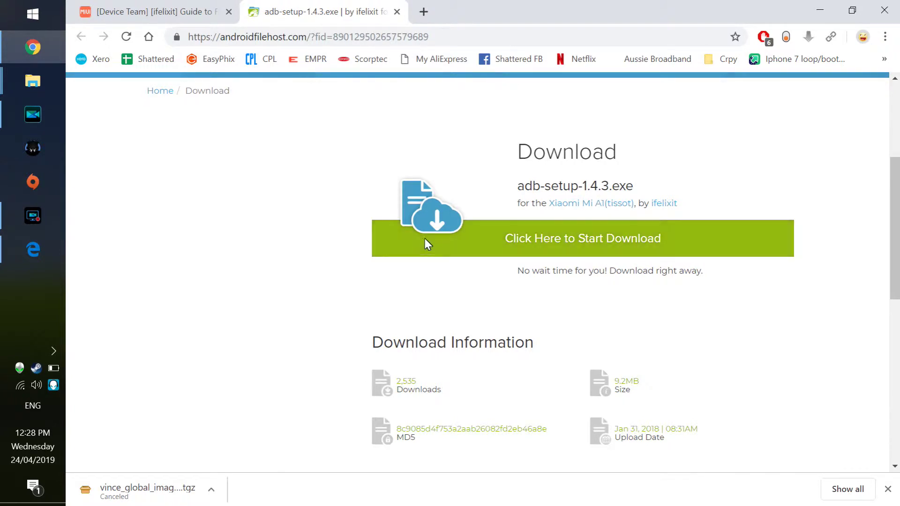
left_click(436, 250)
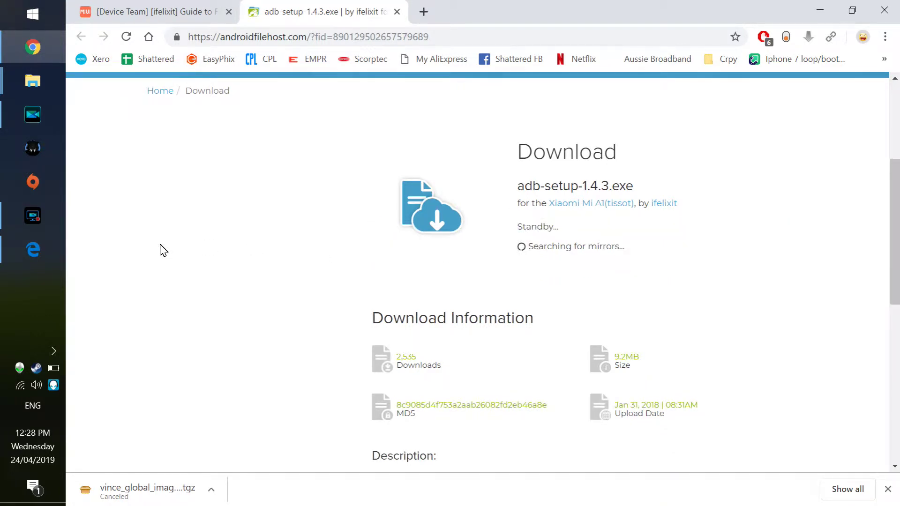
left_click(32, 217)
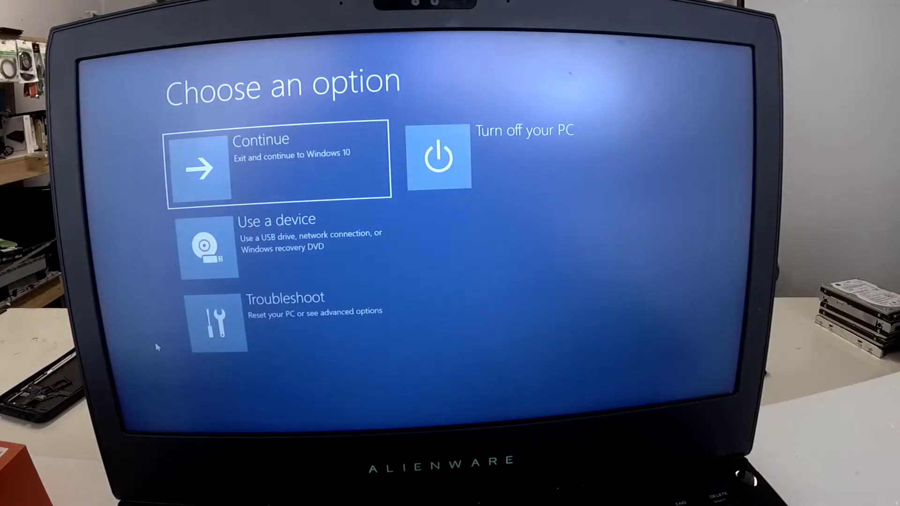
Open the advanced troubleshooting options in the Windows recovery environment.
key("Down")
key("Down")
key("Return")
key("Down")
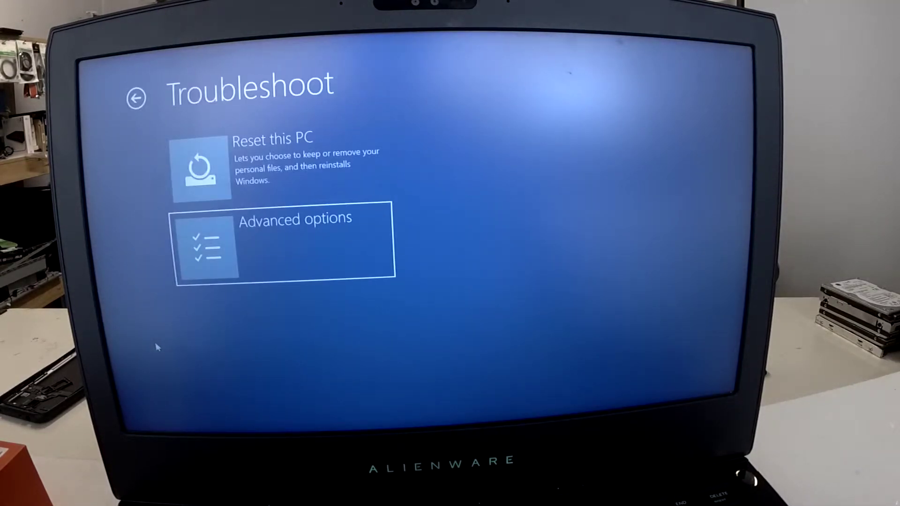
key("Return")
Find Startup Settings among the additional recovery options, restart the PC into it, and choose Enable Safe Mode.
key("Right")
key("Down")
key("Down")
key("Left")
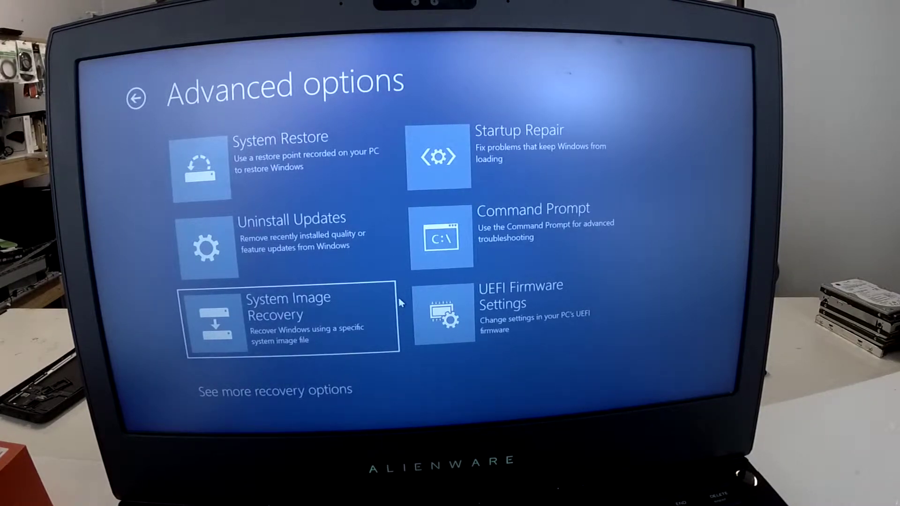
left_click(291, 392)
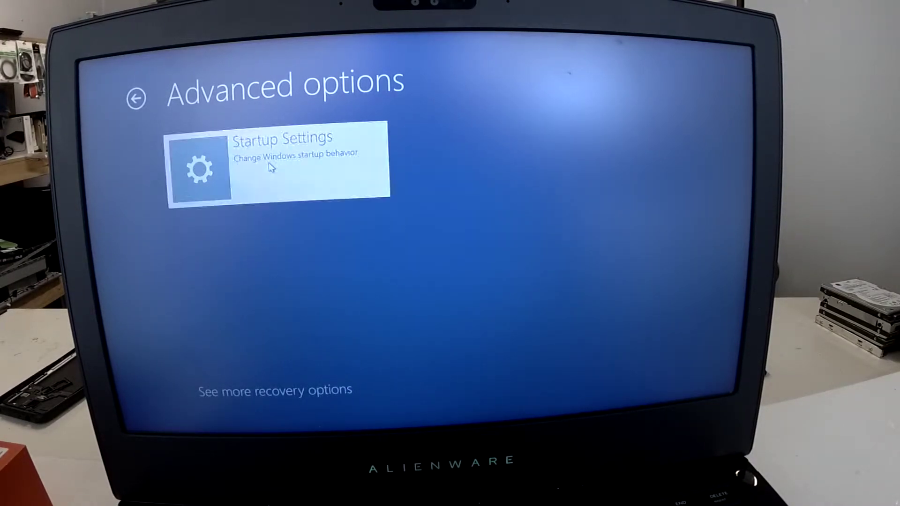
left_click(271, 166)
left_click(577, 283)
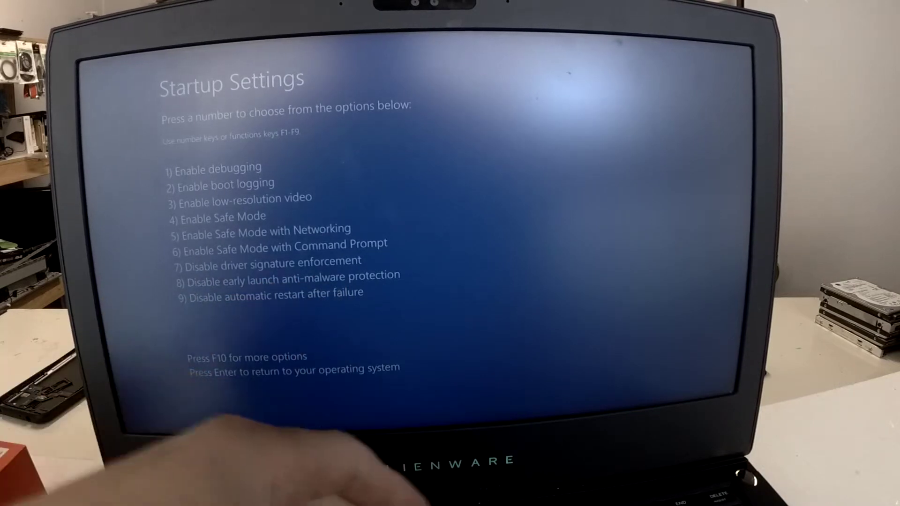
key("4")
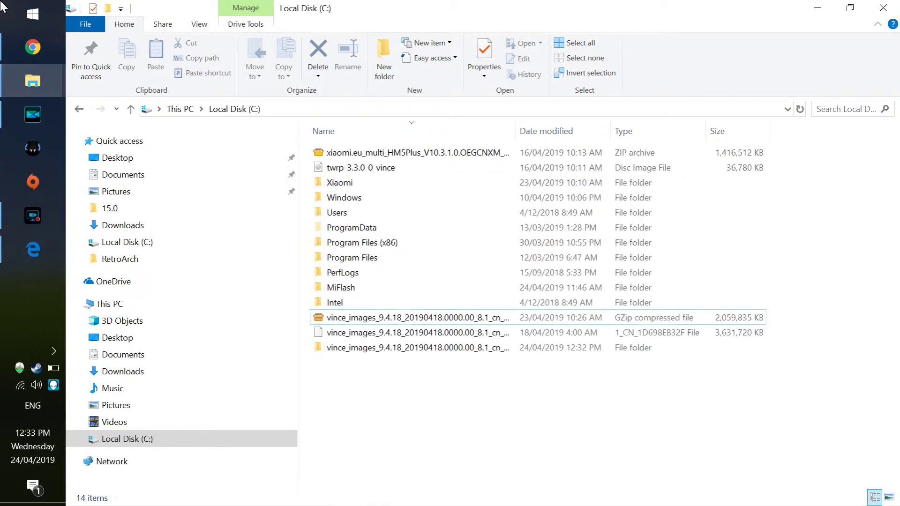
Rename the file inside the extracted vince_images folder on C: as Vince.zip, accepting the extension change.
key("Down")
key("Down")
key("Return")
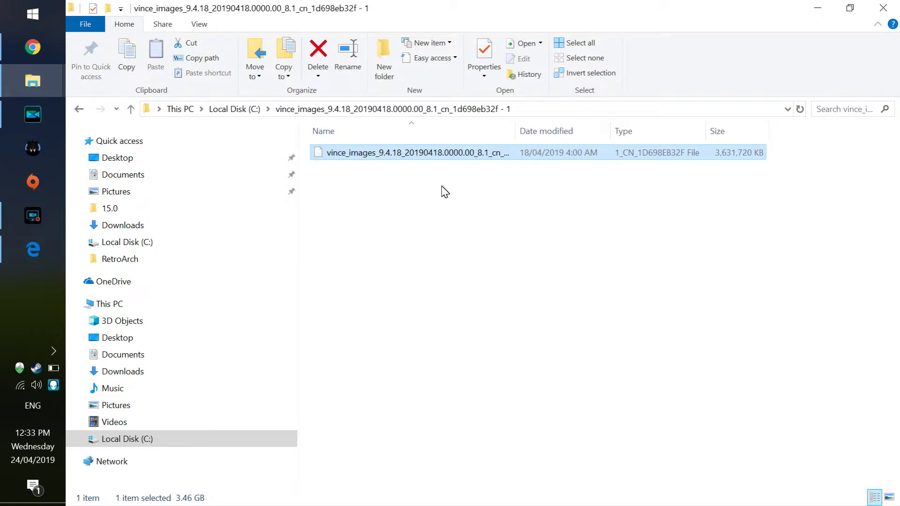
right_click(406, 155)
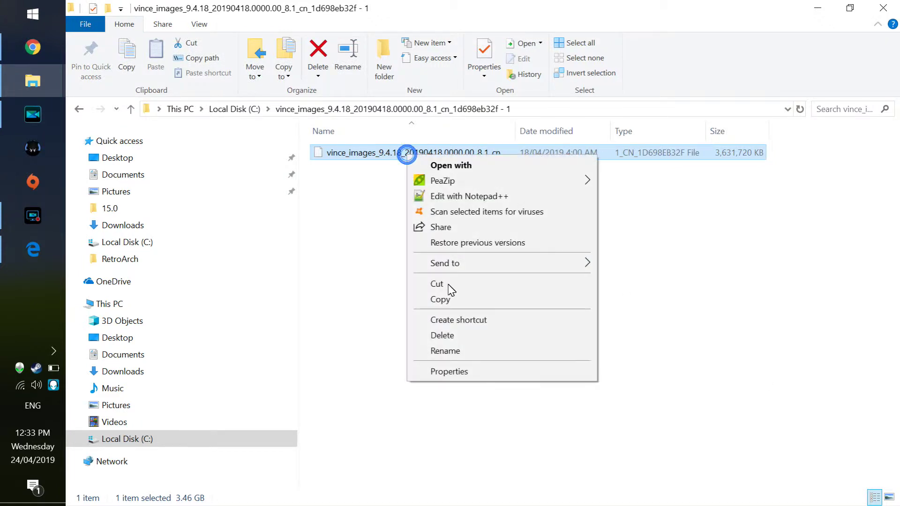
left_click(457, 350)
key("End")
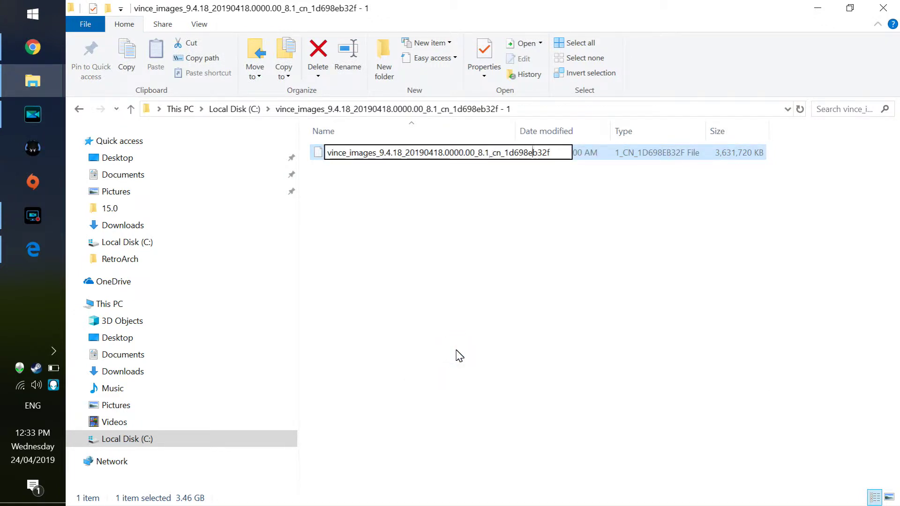
key("ctrl+a")
type("vince.")
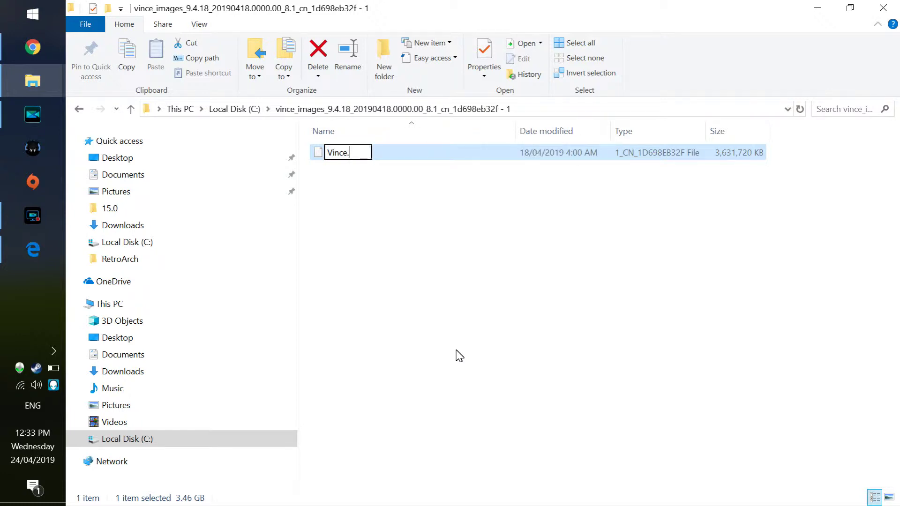
type("zip")
key("Return")
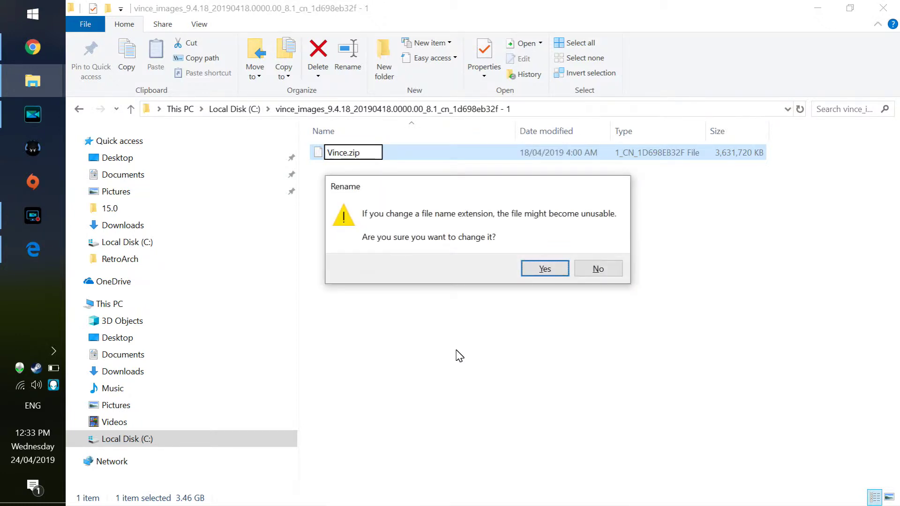
left_click(532, 263)
Open Vince.zip and extract everything in its vince_images folder into the folder that holds the archive.
left_click(320, 155)
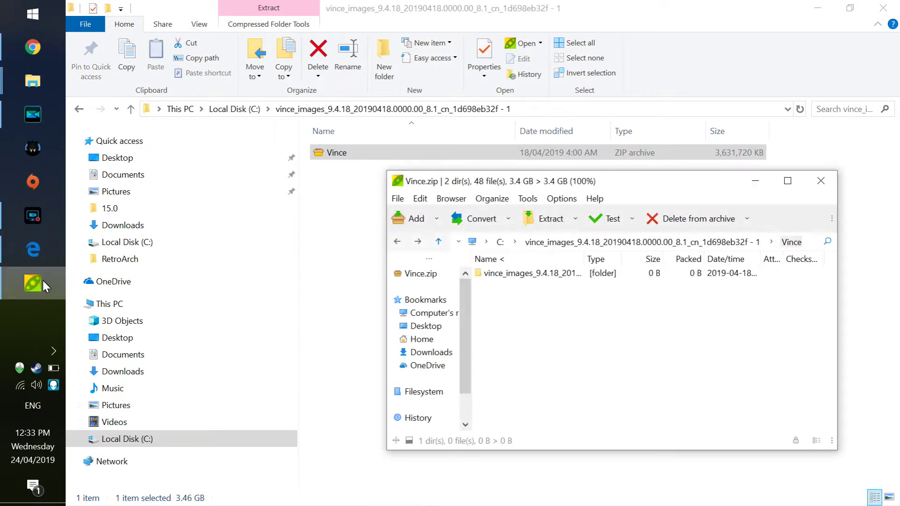
double_click(484, 272)
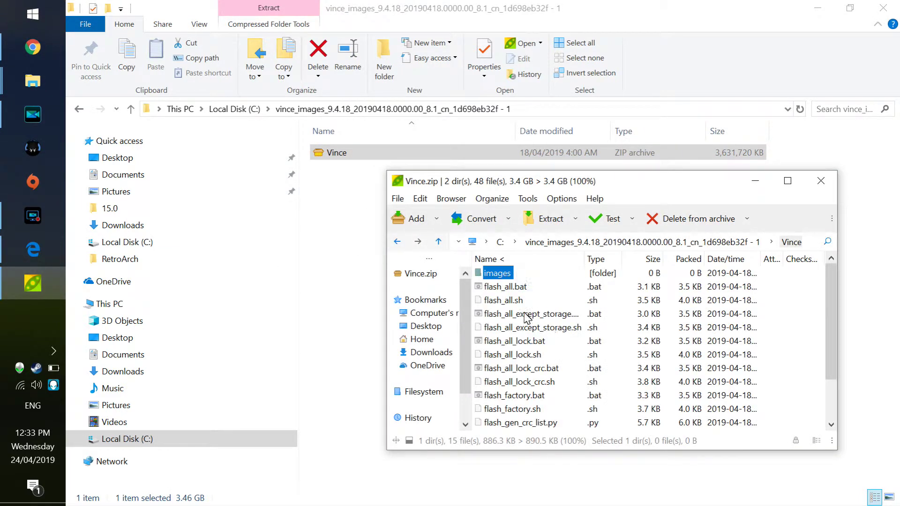
left_click(511, 300)
key("ctrl+a")
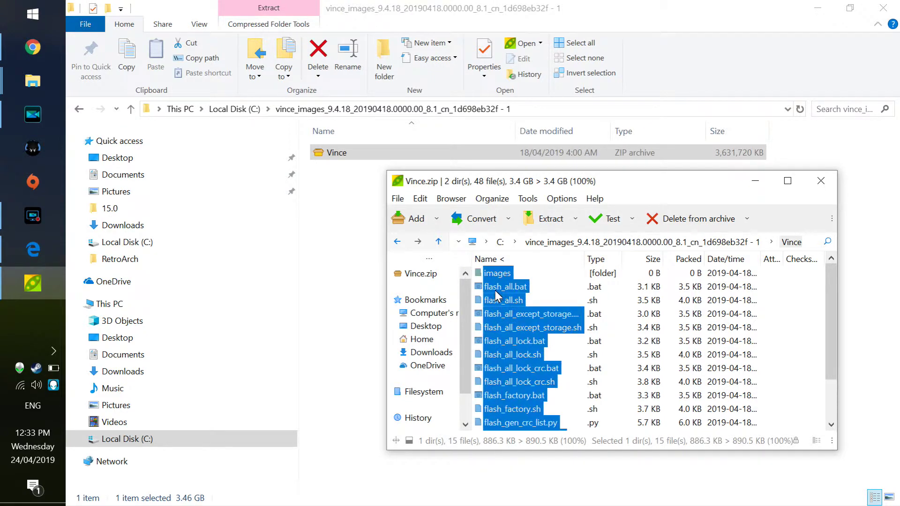
left_click_drag(497, 287, 341, 241)
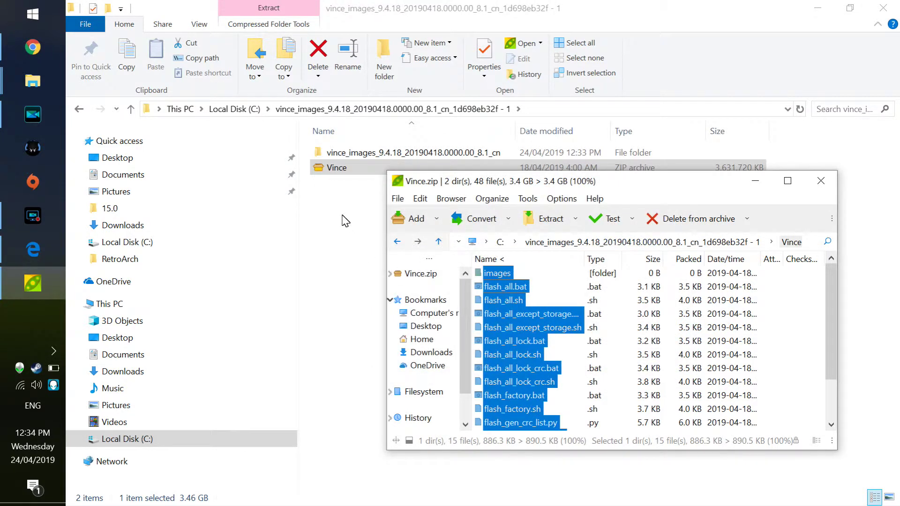
Cut all files from the newly extracted vince_images folder and return to the root of C:.
double_click(334, 158)
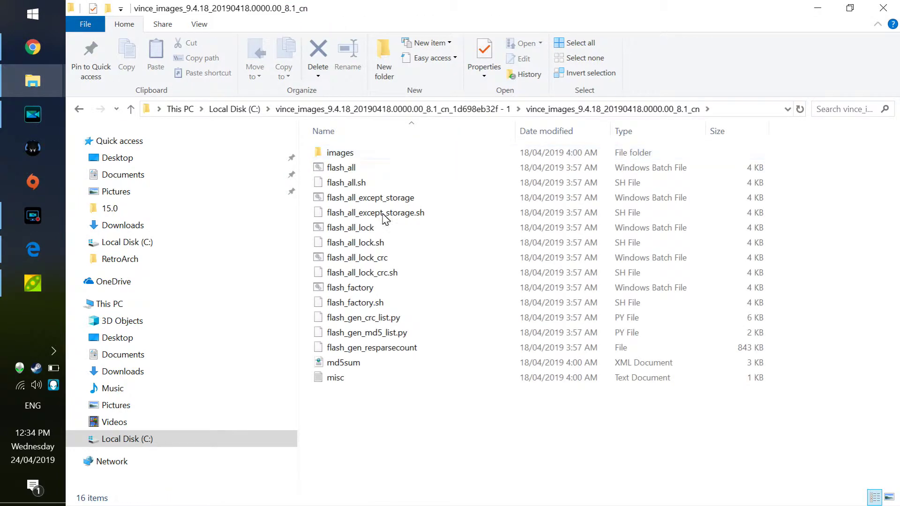
key("ctrl+a")
key("alt+Left")
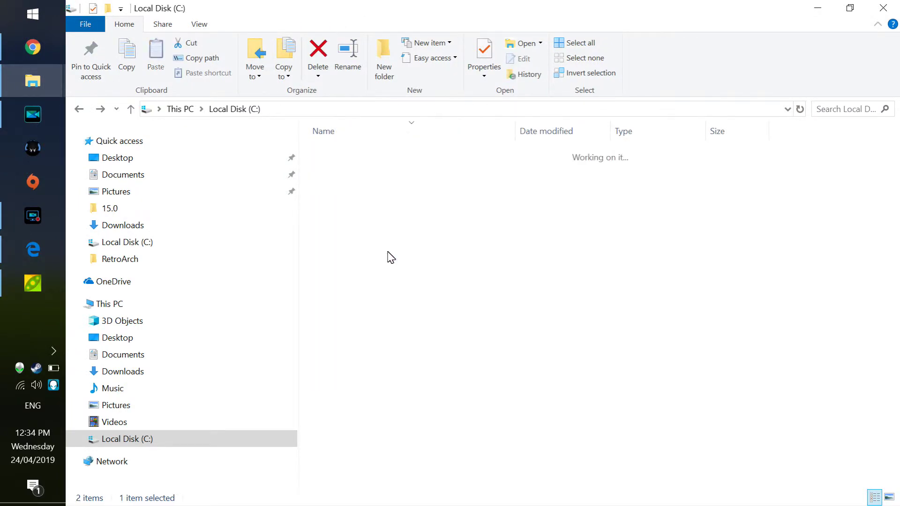
Create a new folder named 5 Plus in the root of C:.
right_click(375, 397)
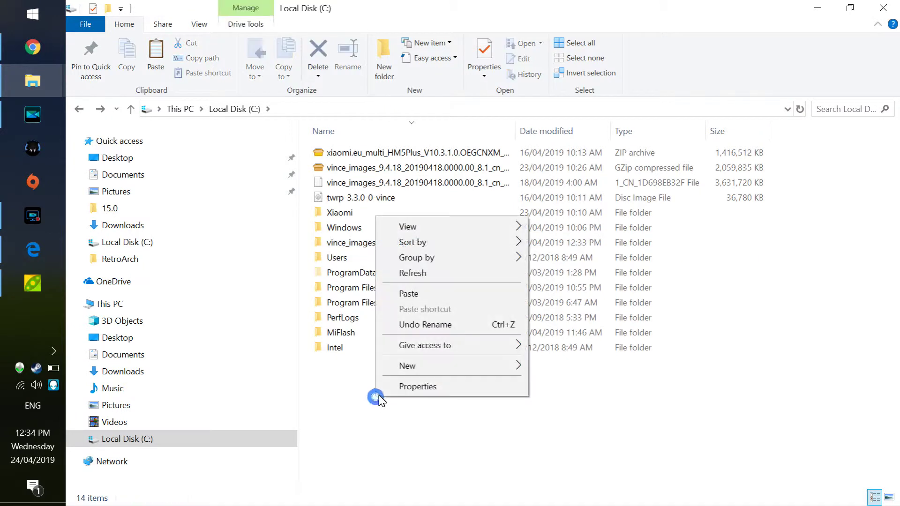
left_click(450, 366)
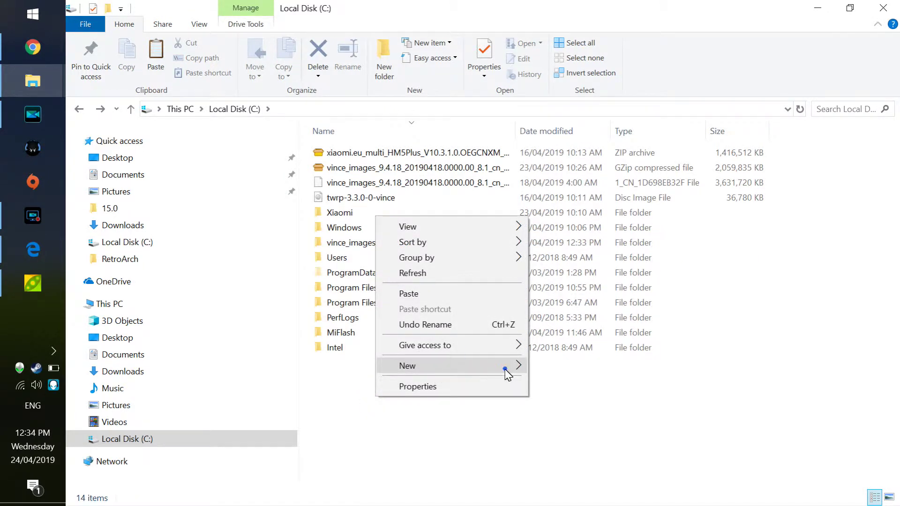
left_click(506, 368)
left_click(541, 371)
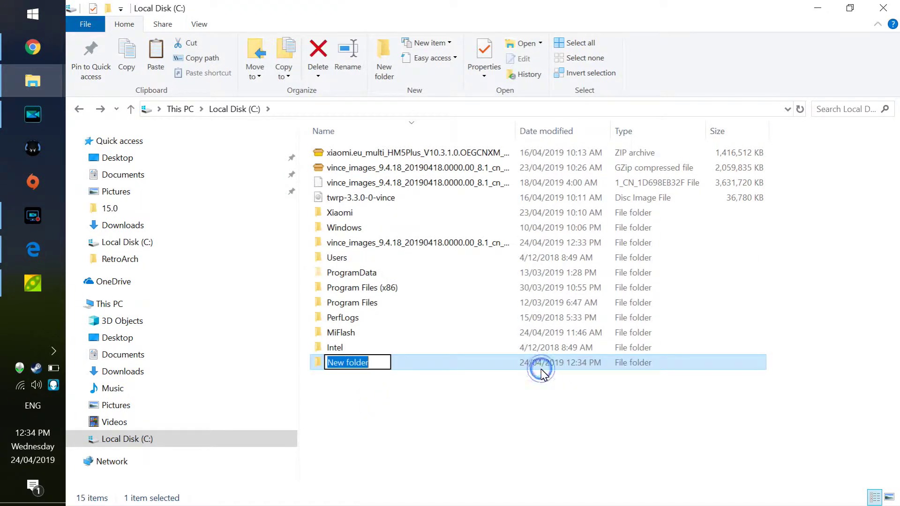
type("5 Plus")
key("Return")
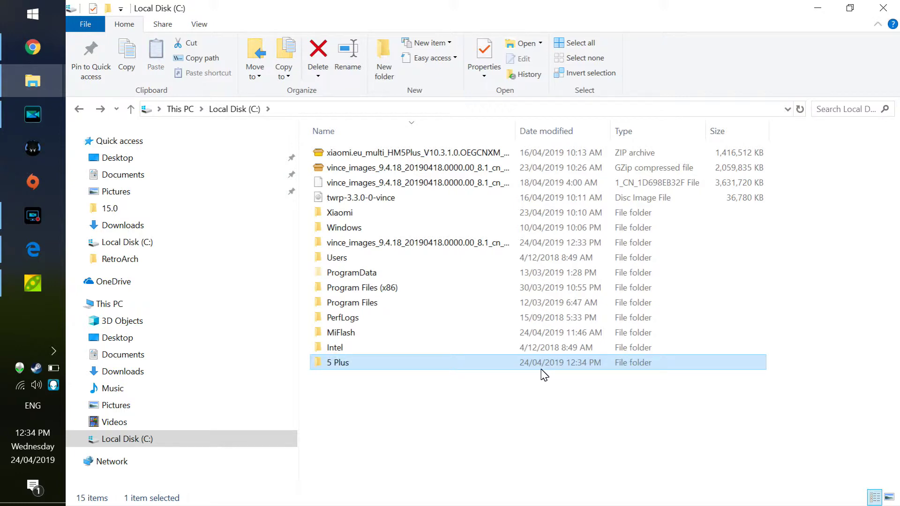
Paste the firmware files into the 5 Plus folder and go back up to C:.
double_click(542, 368)
key("ctrl+v")
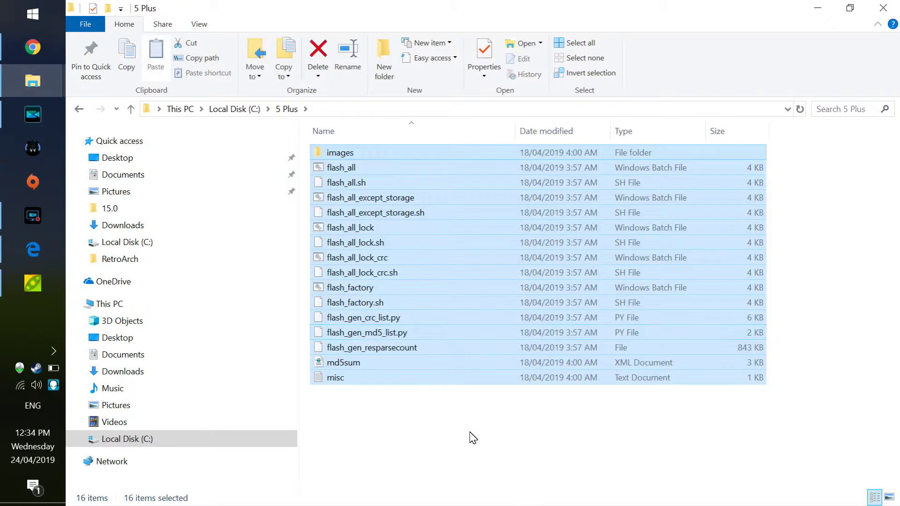
left_click(470, 432)
key("alt+Up")
Rename the 5 Plus folder as 5P, check its contents, and return to C:.
right_click(330, 368)
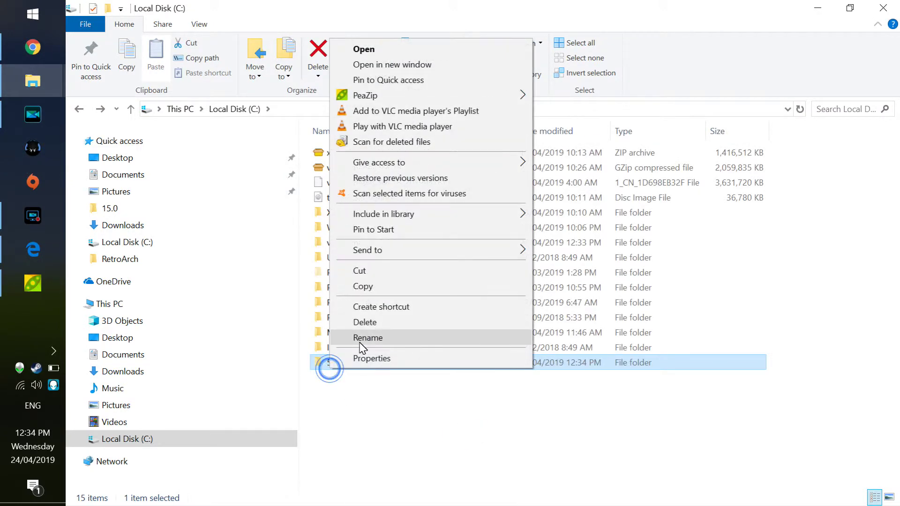
left_click(361, 338)
type("5P")
key("Return")
key("Return")
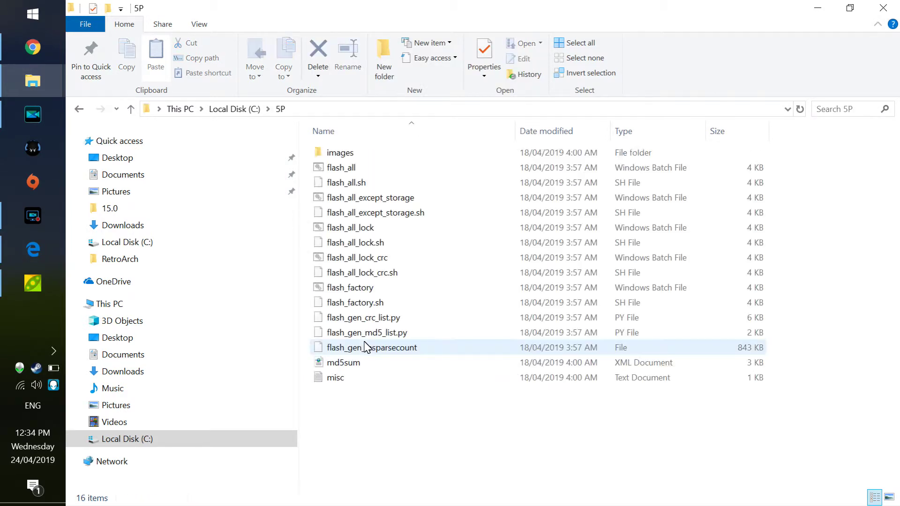
left_click_drag(440, 492, 349, 140)
left_click(384, 302)
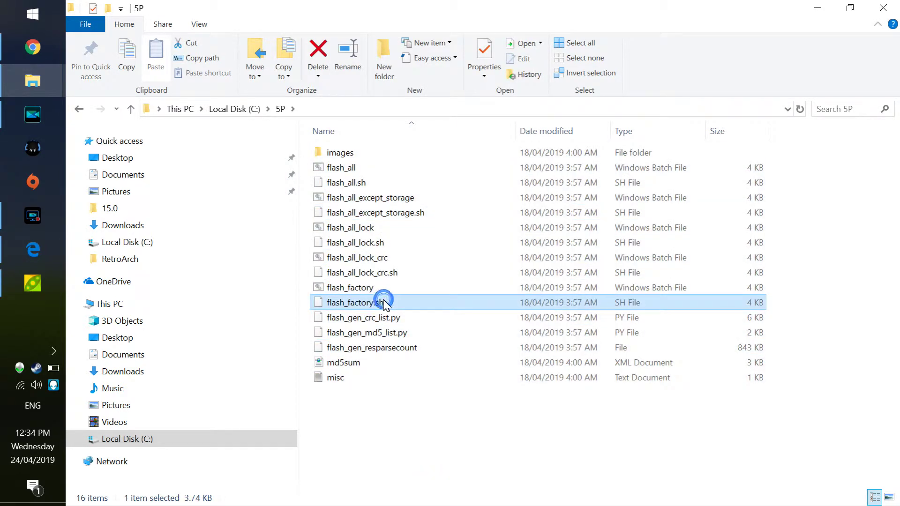
key("alt+Left")
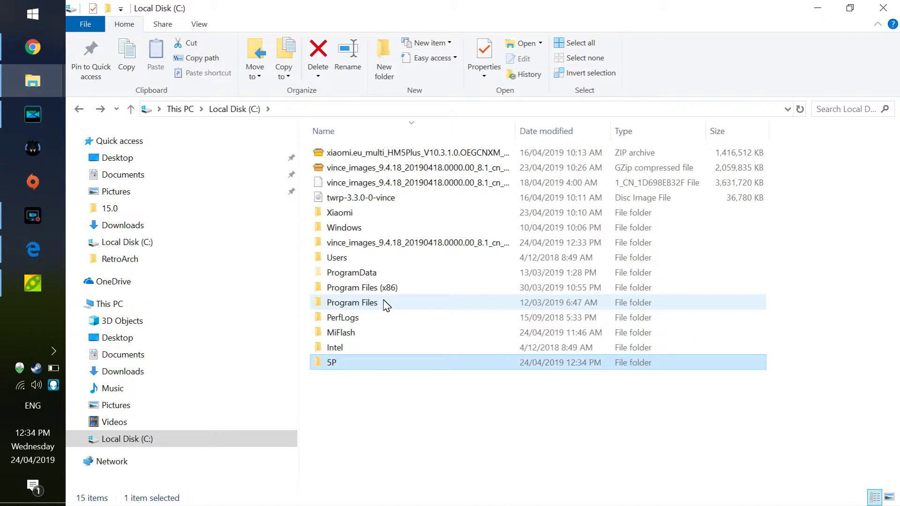
Delete the leftover vince_images folder, GZip archive and unpacked file from C:, and open the 5P folder.
left_click(375, 242)
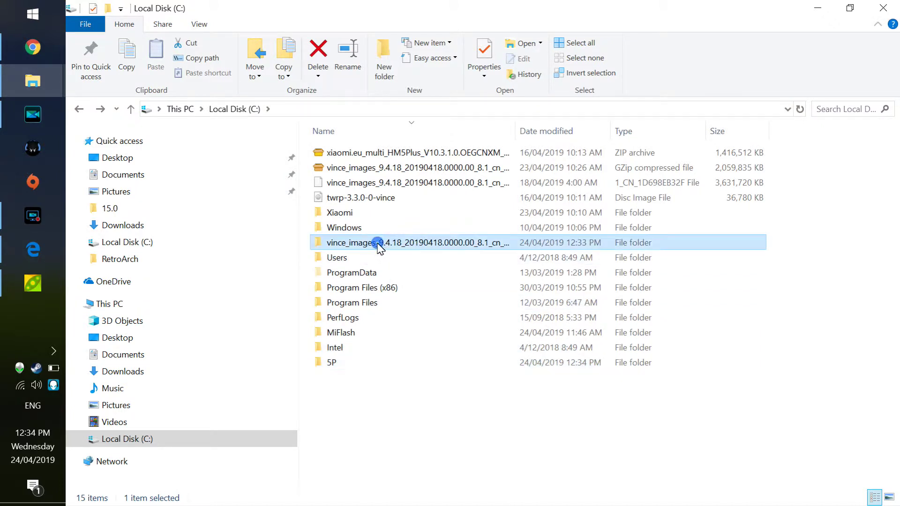
left_click(358, 170, "ctrl")
left_click(357, 182, "ctrl")
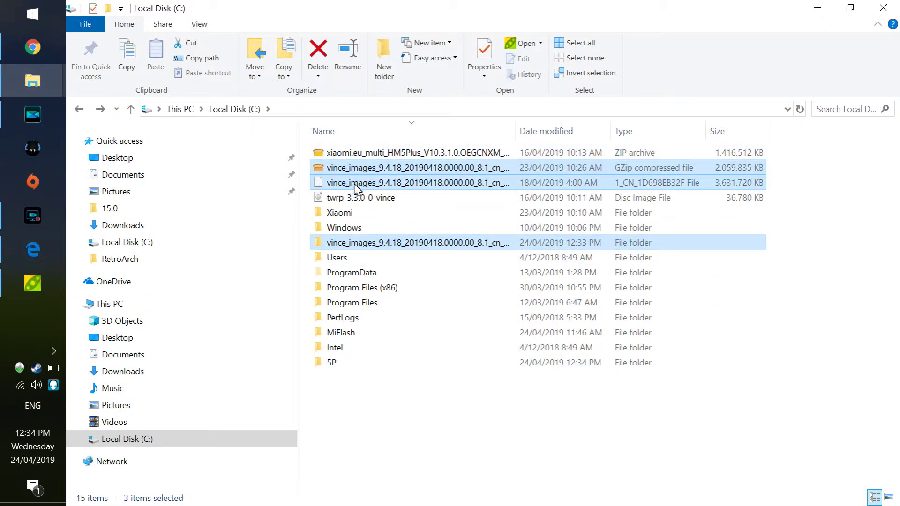
key("Delete")
key("Return")
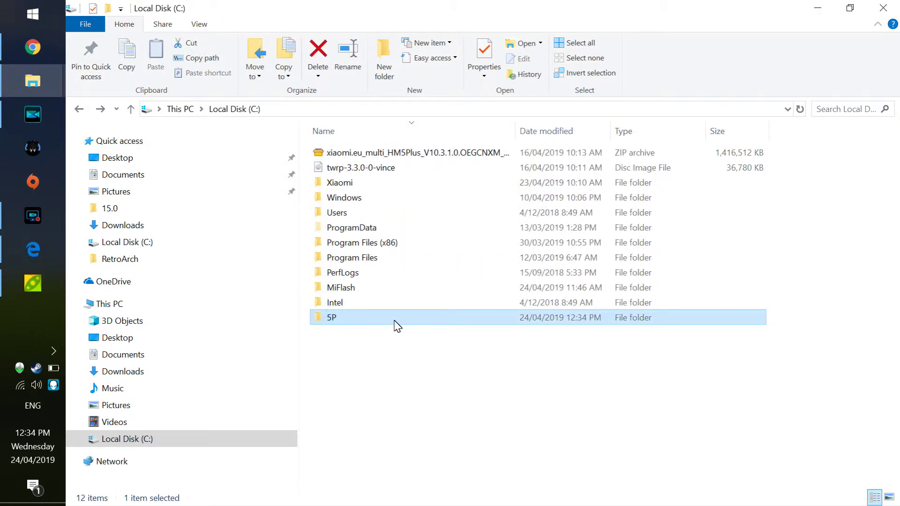
double_click(381, 321)
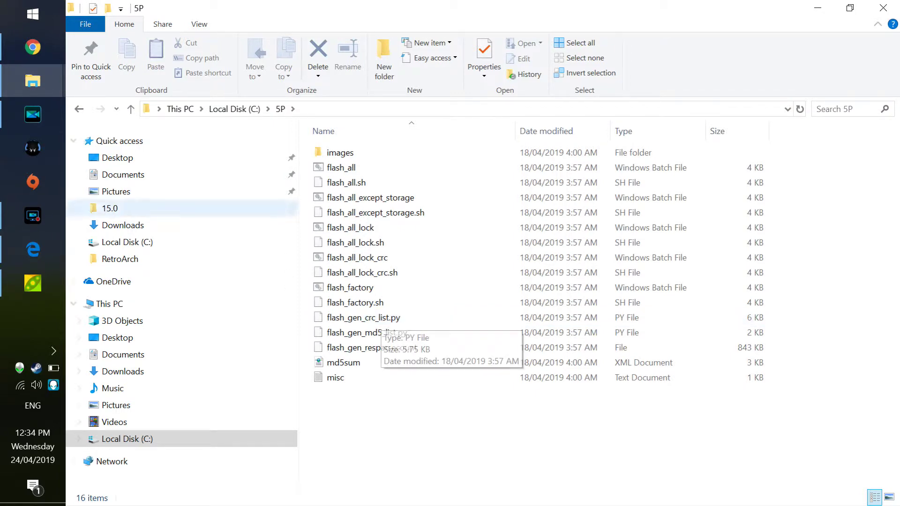
left_click(33, 215)
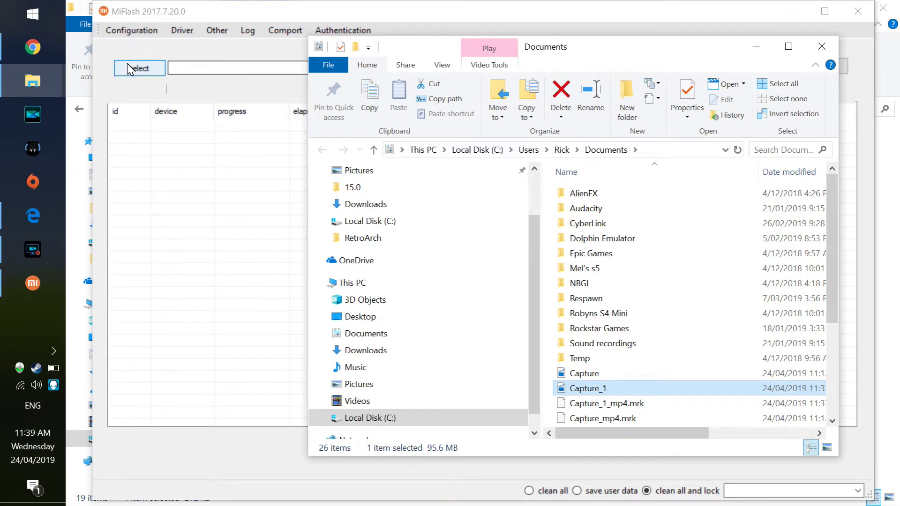
In MiFlash, set C:\5P as the firmware path and refresh the device list.
left_click(129, 68)
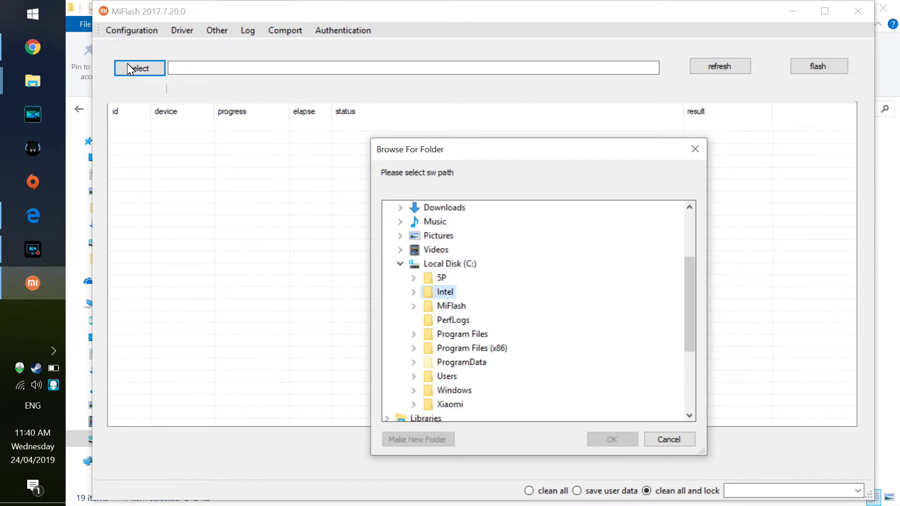
key("Up")
key("Up")
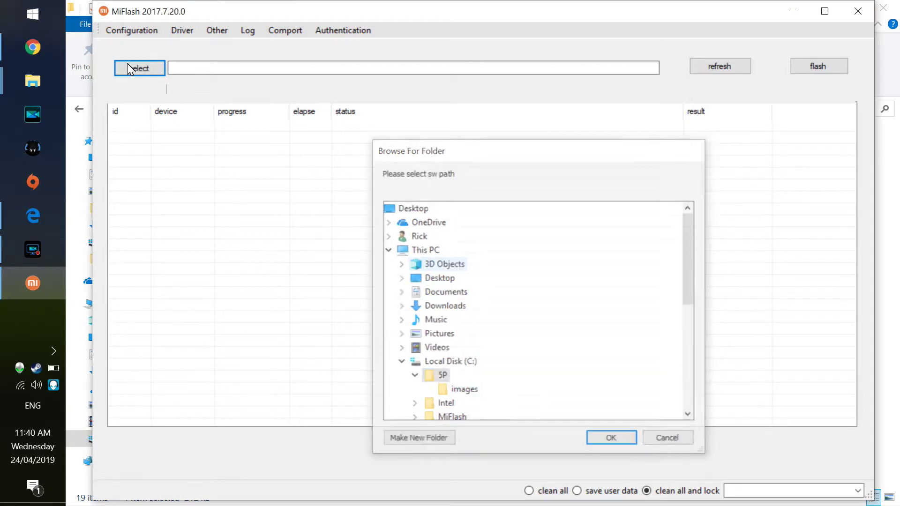
key("Return")
key("Tab")
key("Return")
key("Tab")
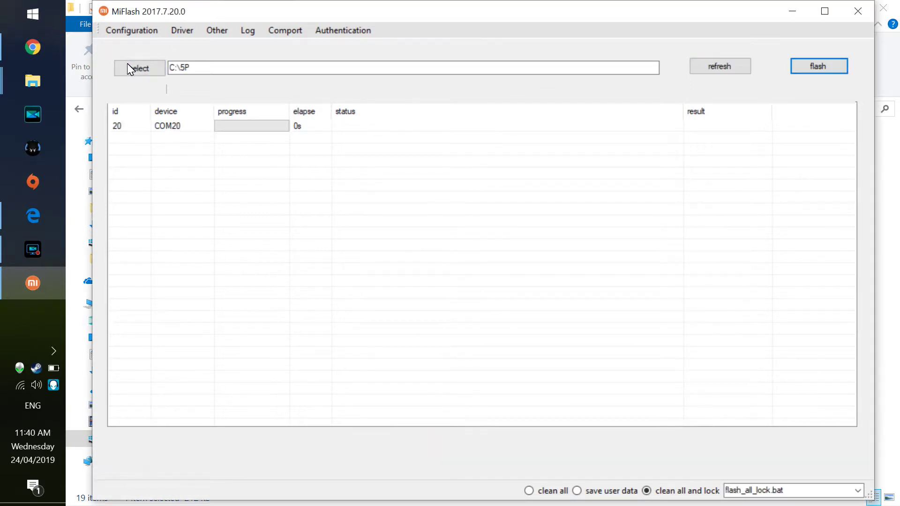
Start flashing the firmware from C:\5P to the COM20 device.
key("space")
left_click(21, 253)
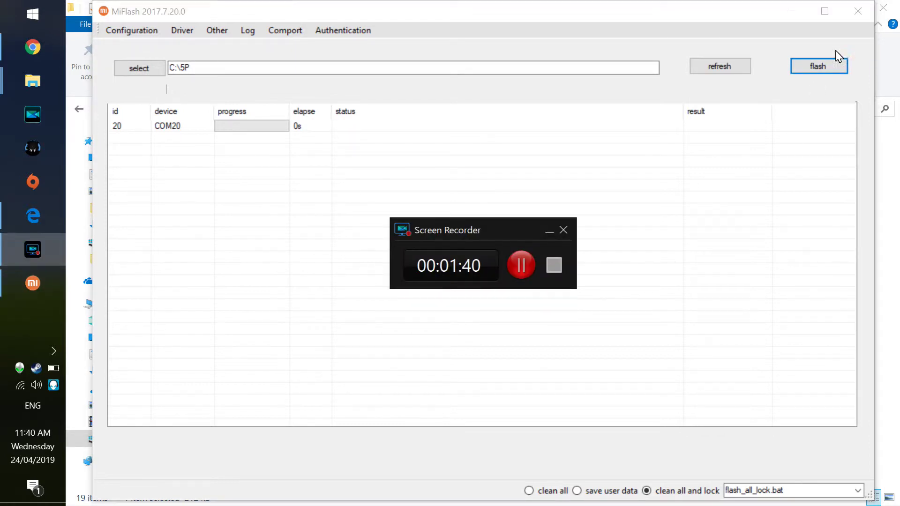
left_click(815, 68)
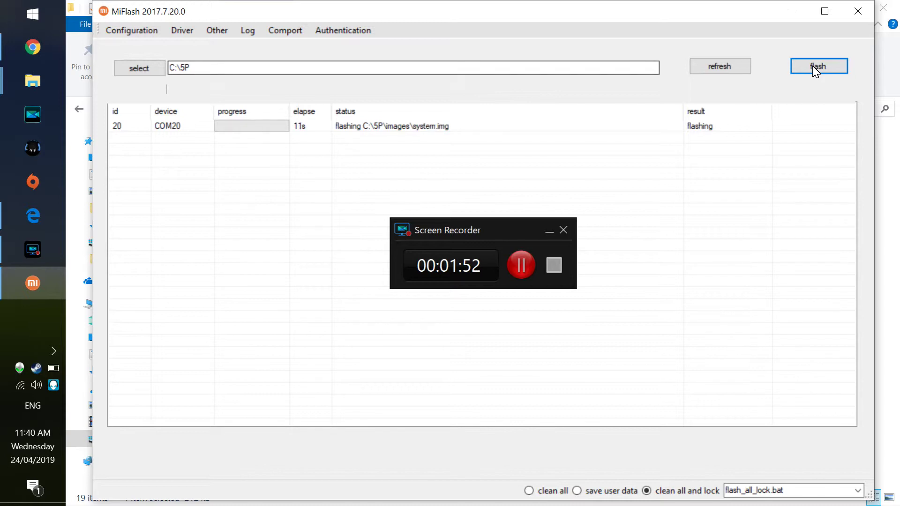
left_click(549, 231)
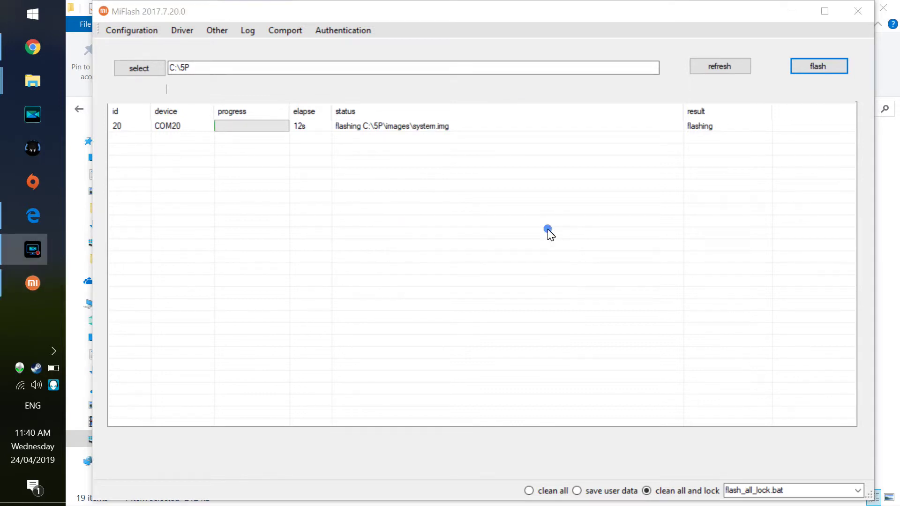